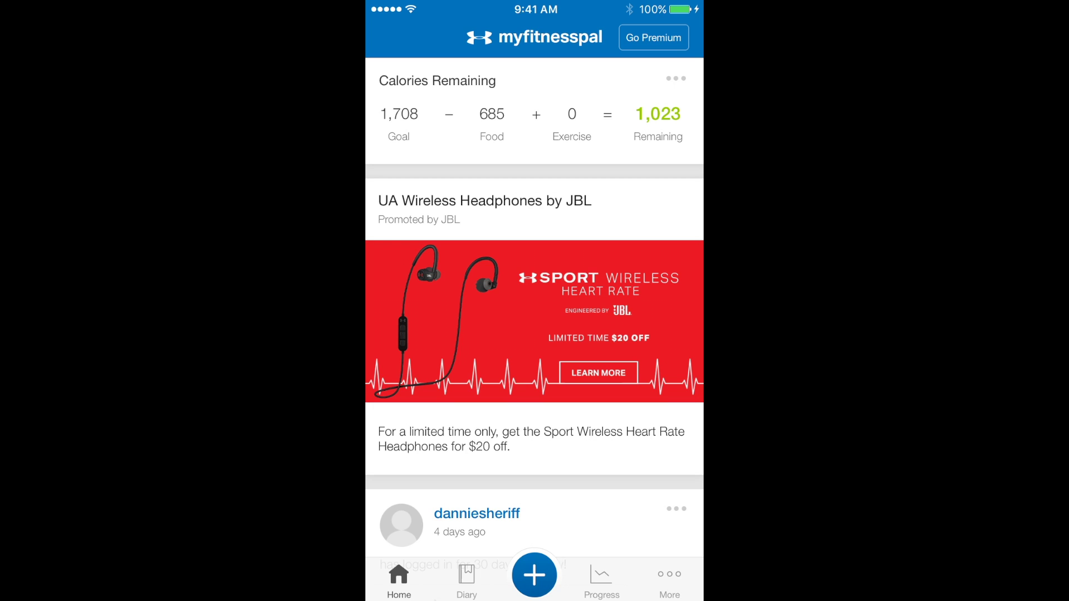
scroll(534, 334, down, 5)
scroll(534, 334, up, 5)
From More, open Meals, Recipes & Foods, show the Foods list, and start a new food.
click(668, 579)
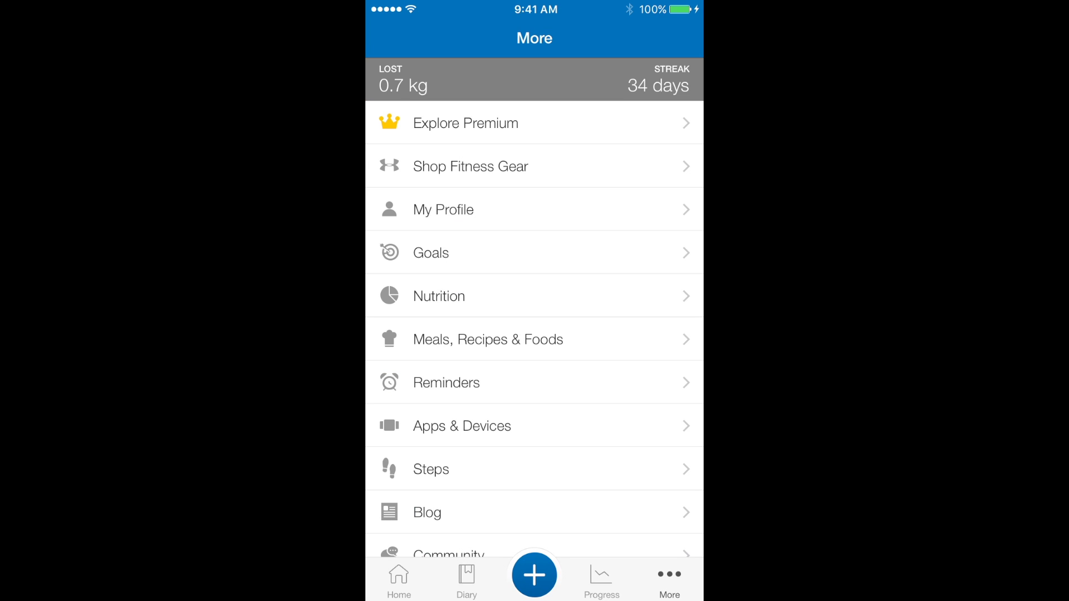
click(535, 339)
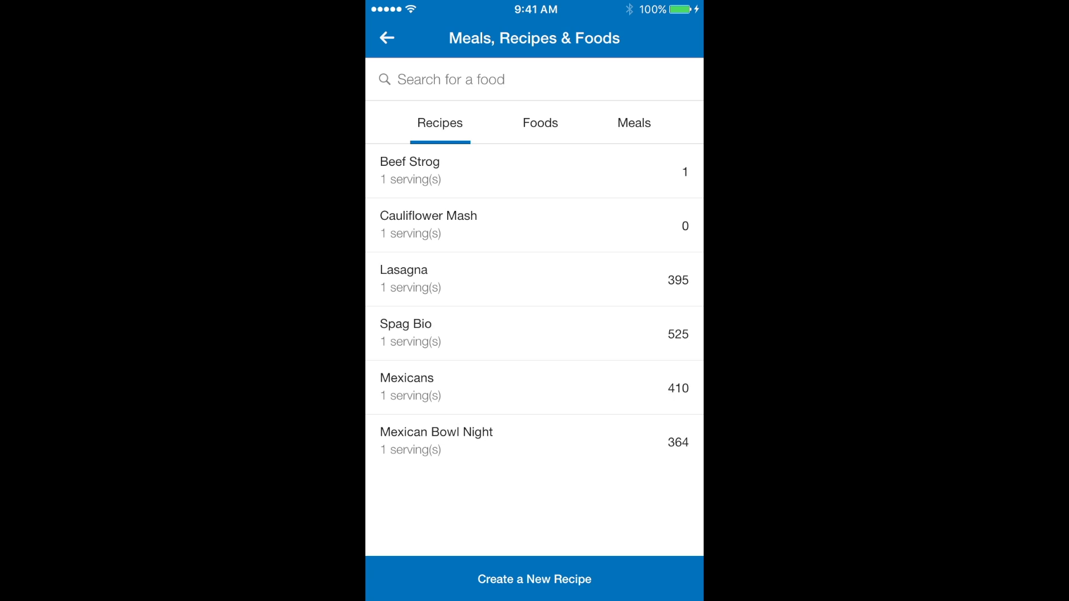
click(539, 123)
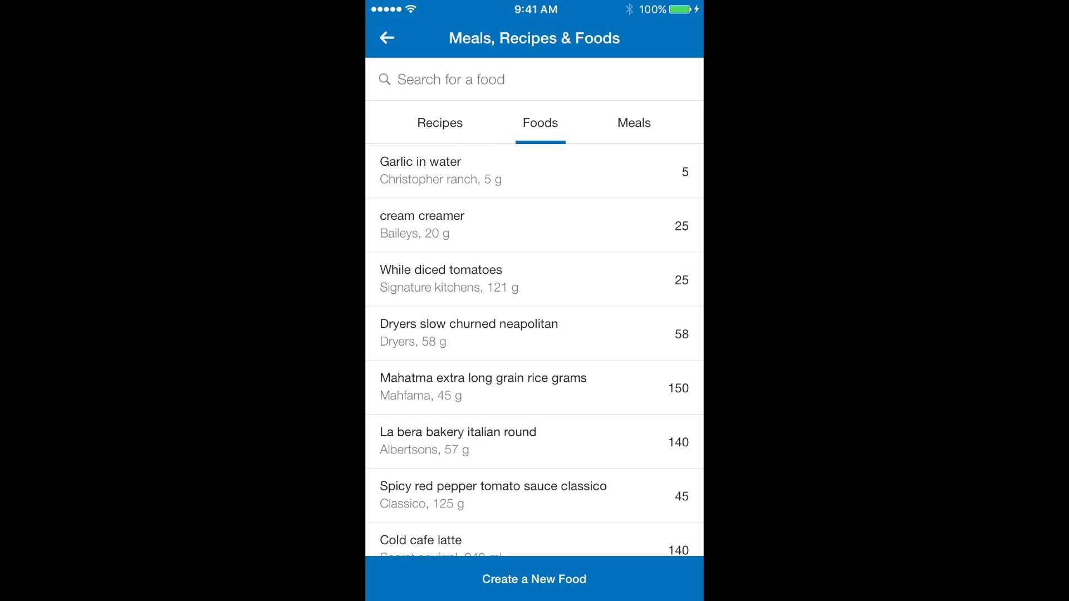
click(534, 579)
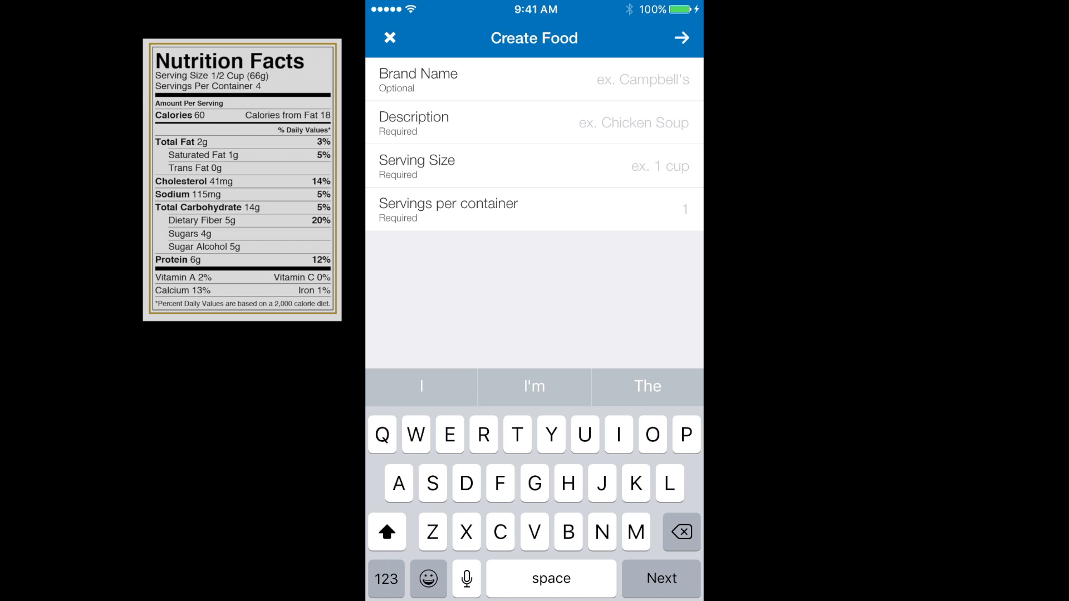
text(Halo F)
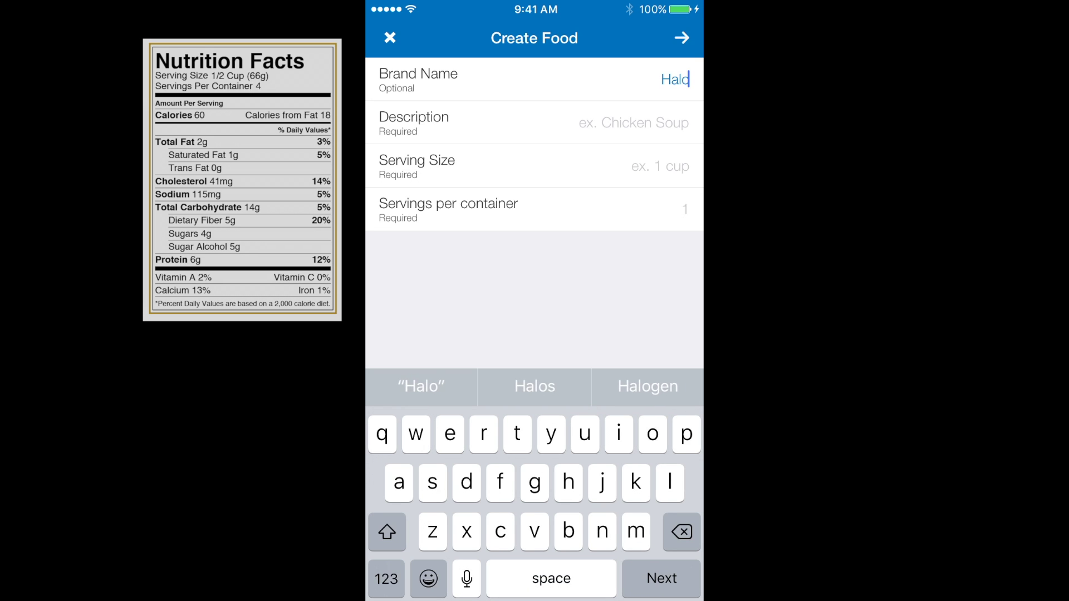
Enter brand Halo Top, description Vanilla bean ice cream, serving 66 g, 4 servings per container.
key(BackSpace)
text(To)
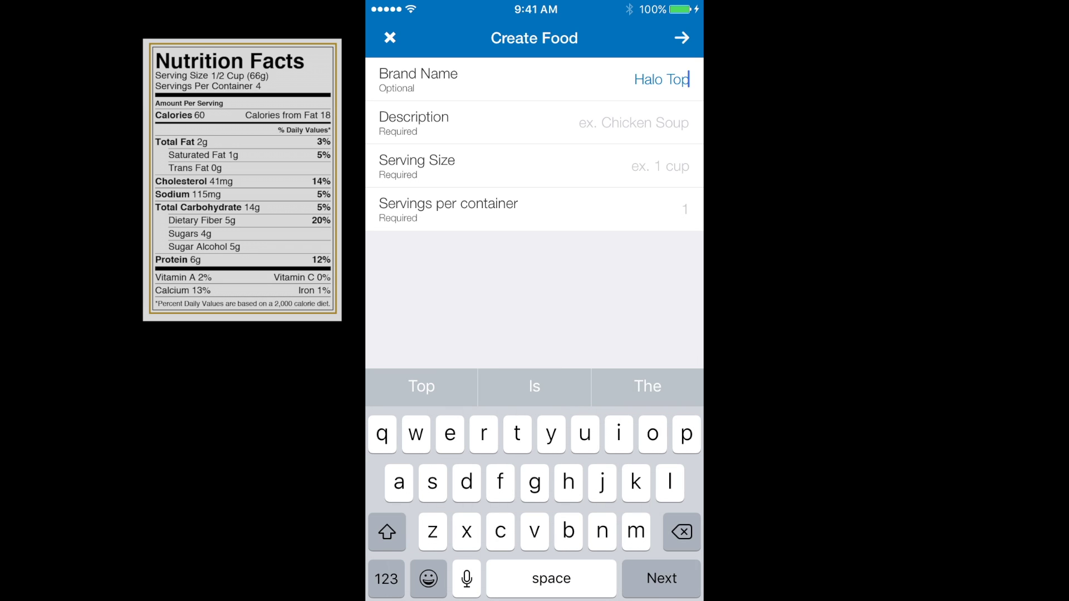
text(p)
click(662, 579)
text(Van)
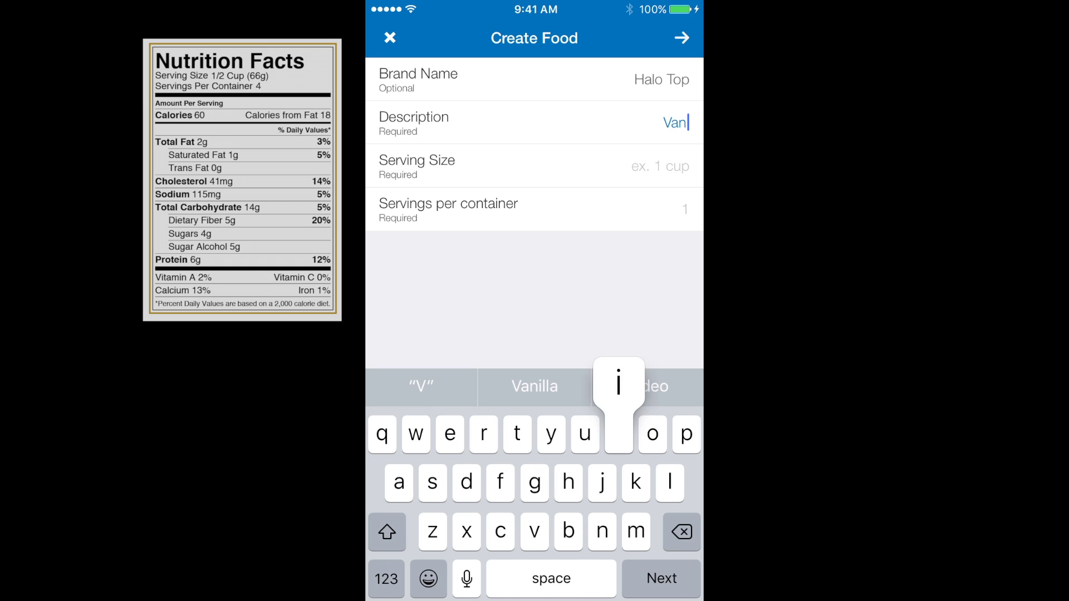
text(illa bean ice cream)
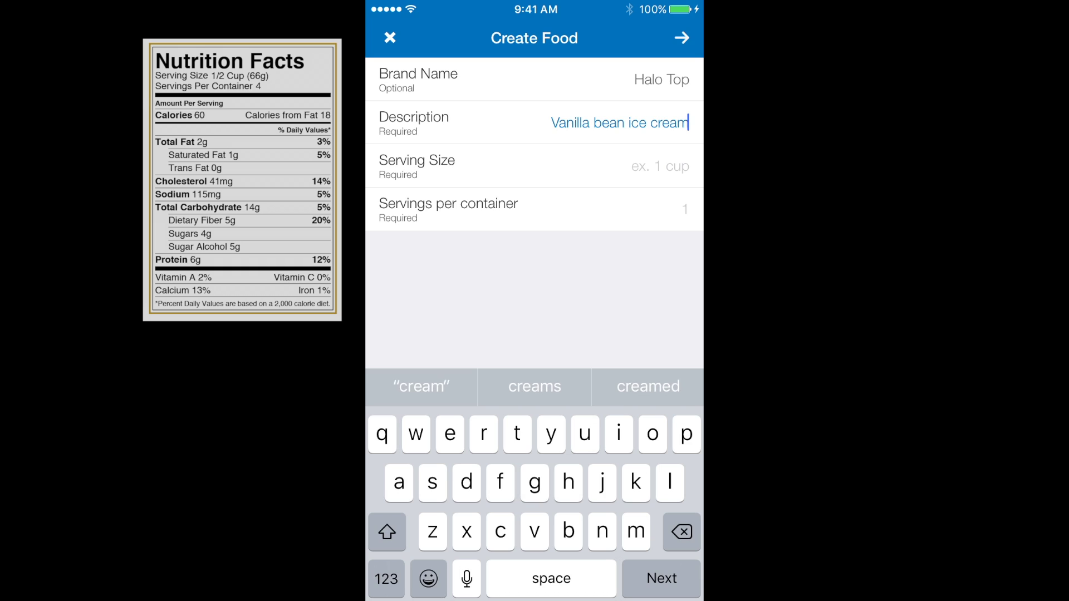
click(661, 578)
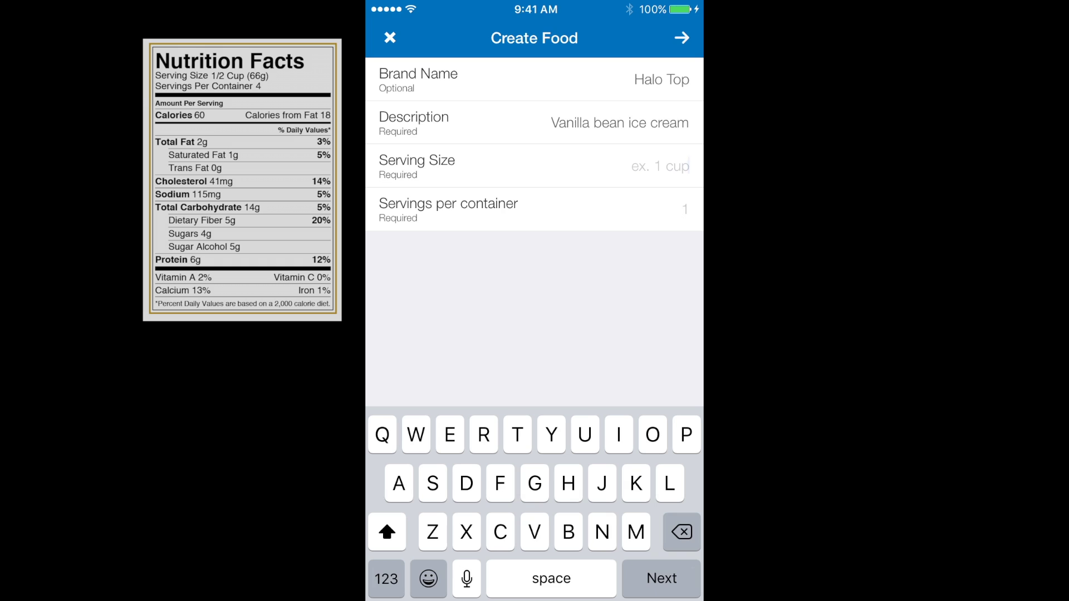
click(387, 578)
text(66)
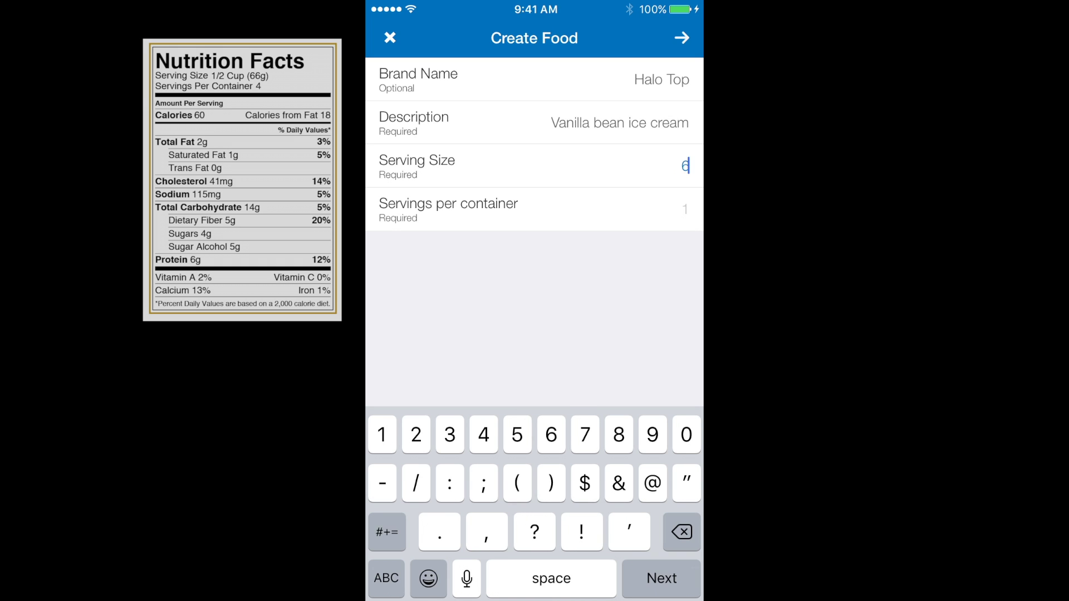
click(387, 578)
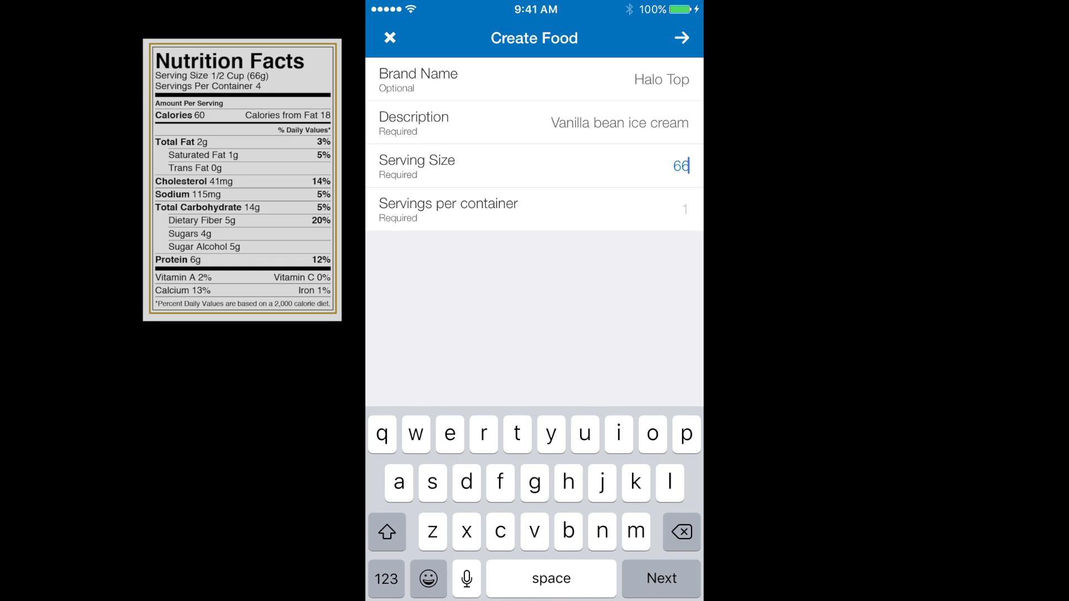
text( g)
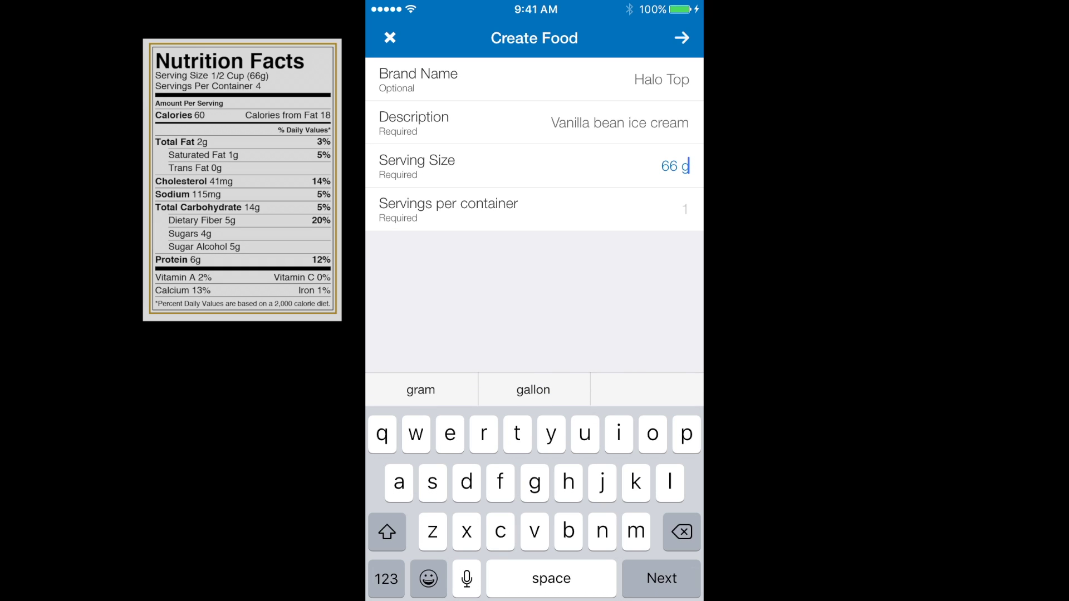
click(661, 578)
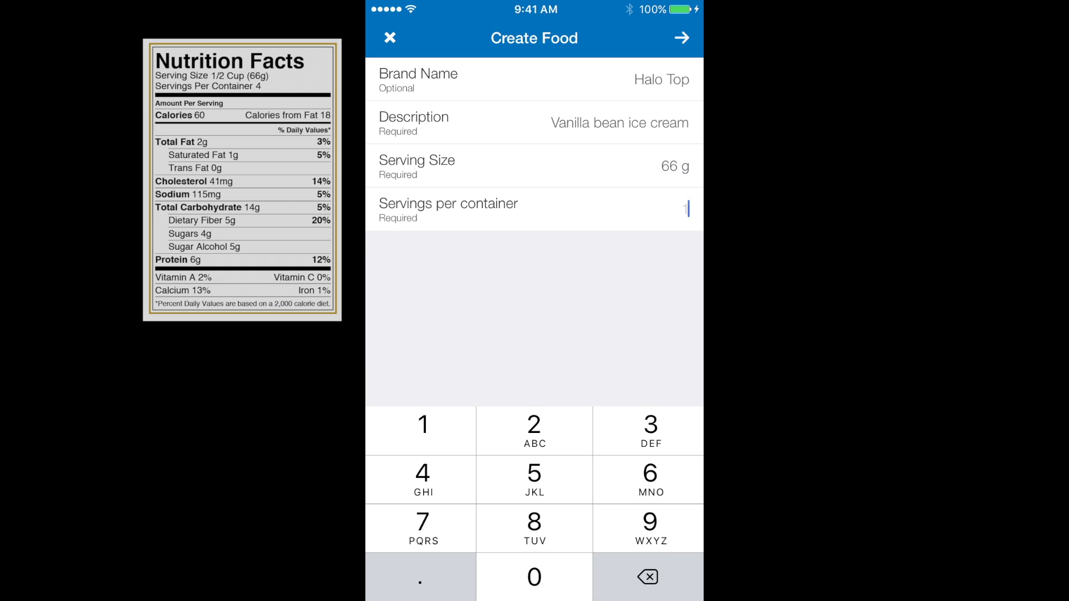
click(423, 480)
click(682, 38)
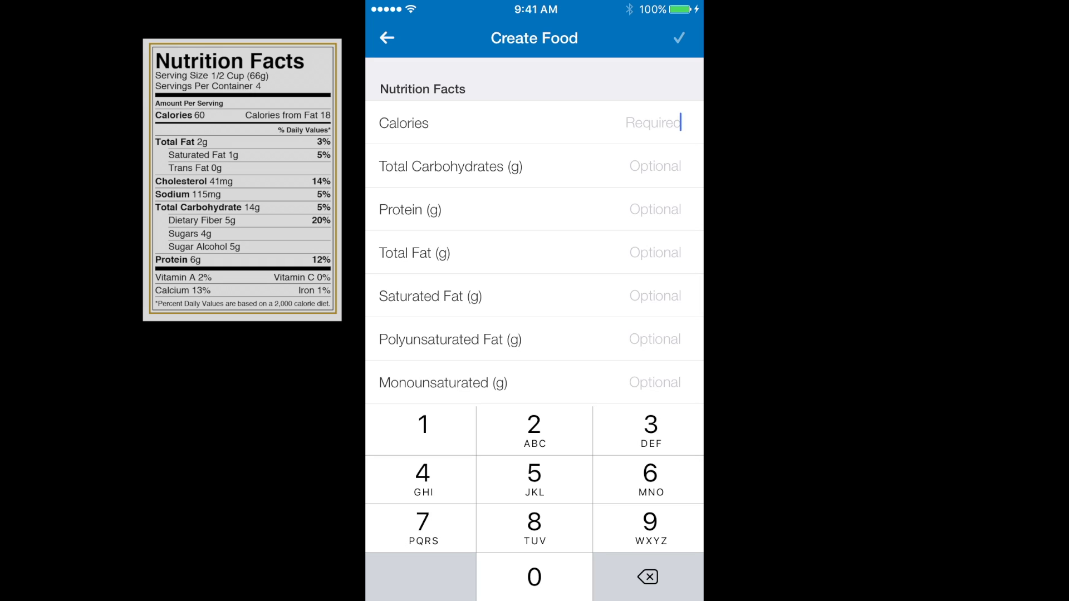
Fill in 60 calories, 14 g carbohydrates, 6 g protein and 2 g total fat.
click(649, 479)
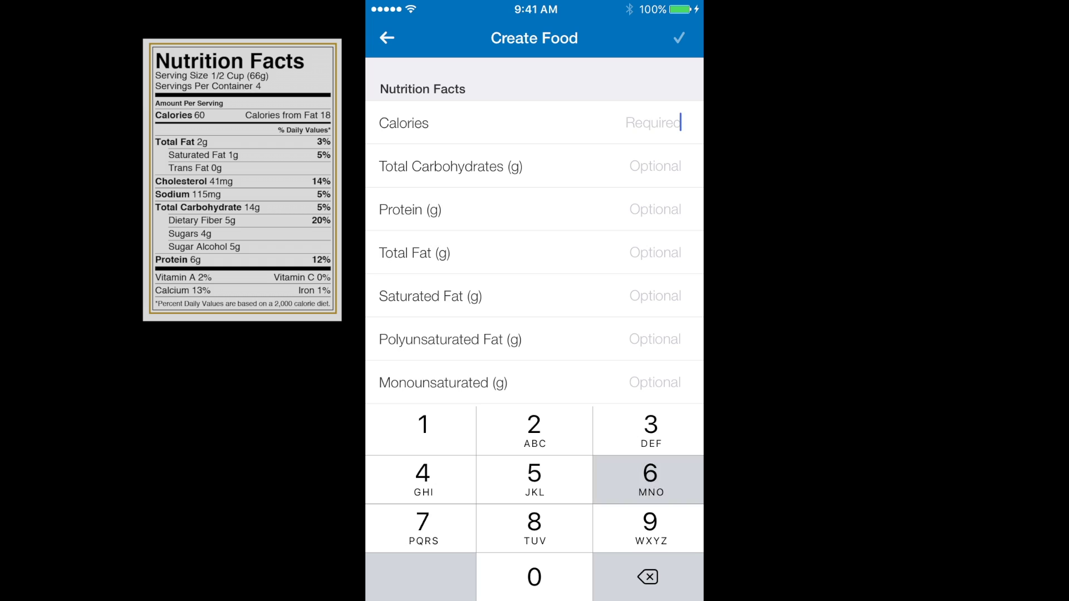
click(533, 578)
key(Tab)
text(14)
key(Tab)
text(6)
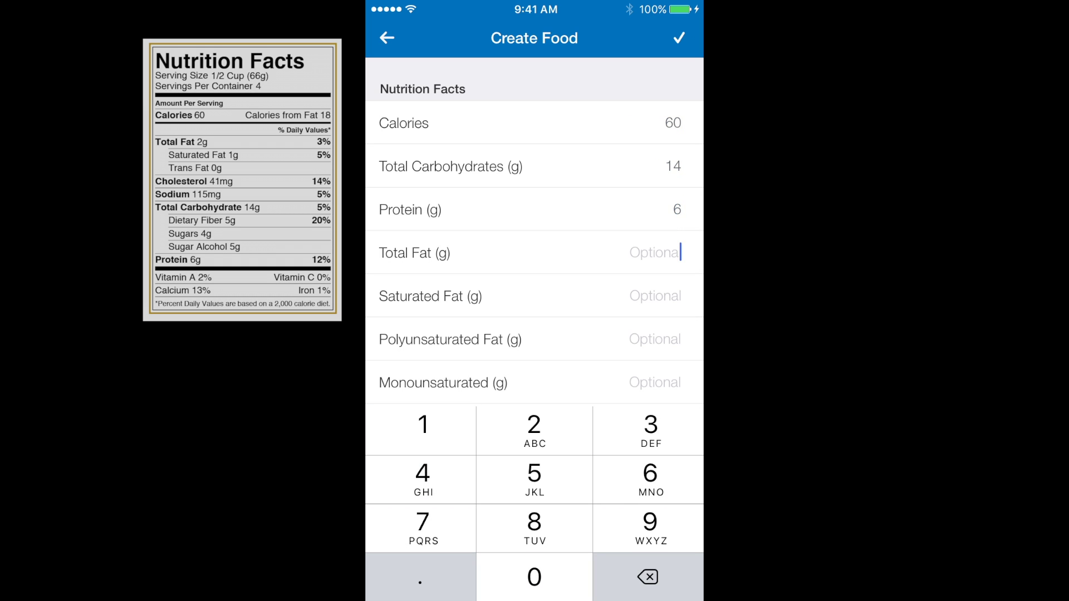
key(Tab)
text(2)
scroll(534, 250, down, 5)
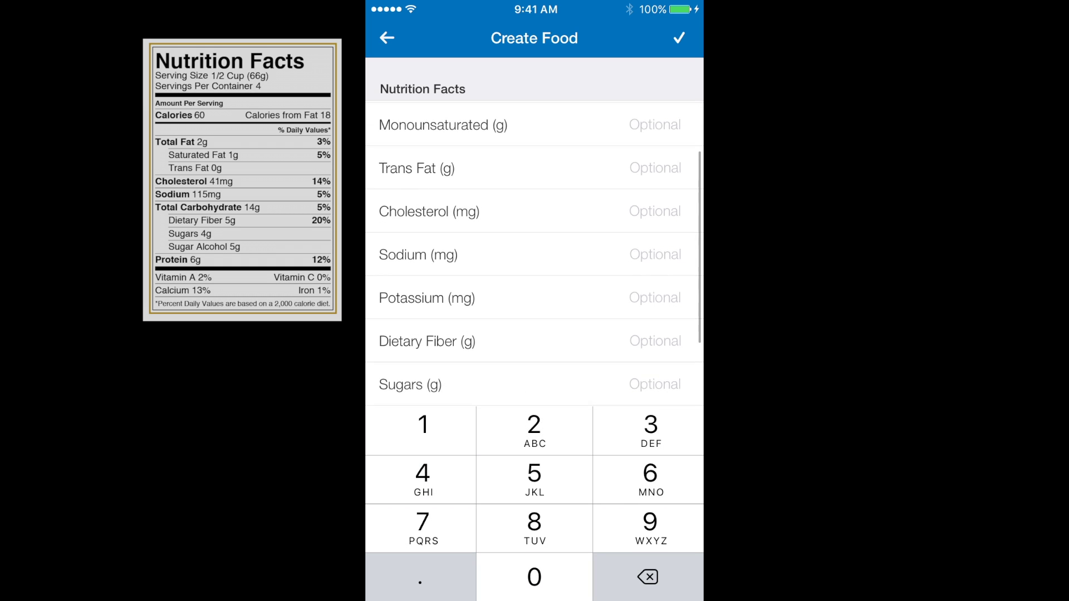
scroll(534, 251, down, 2)
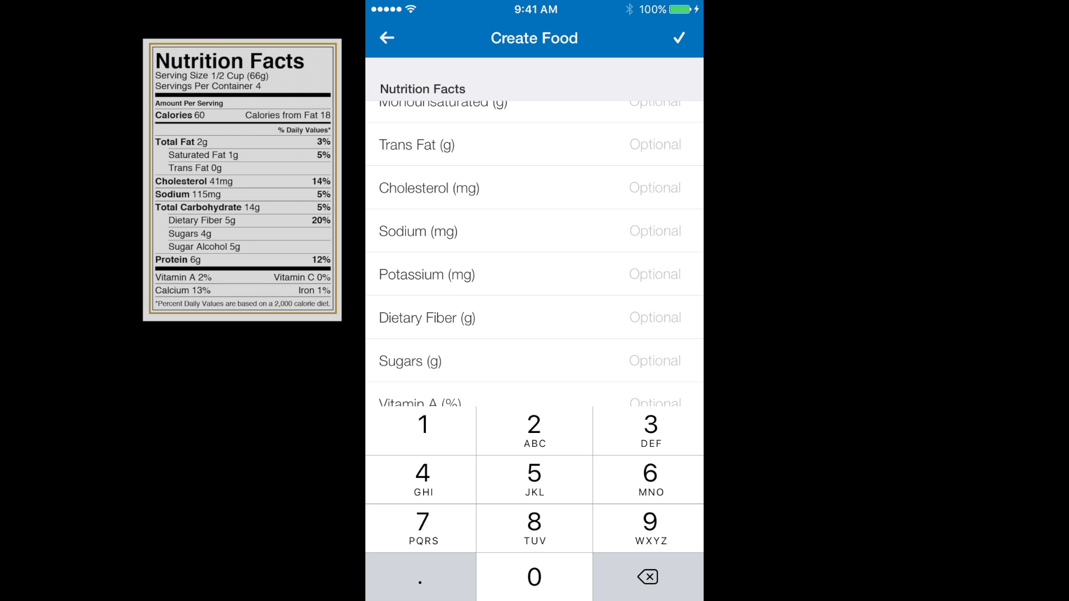
Add 5 g dietary fiber and save the Halo Top custom food.
click(651, 317)
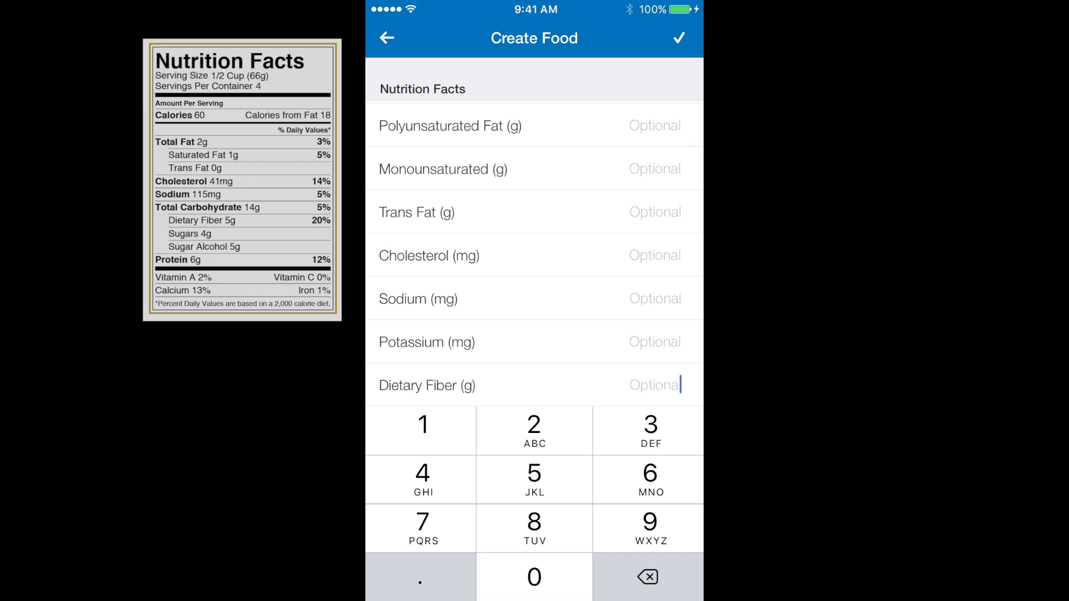
click(534, 479)
text(5)
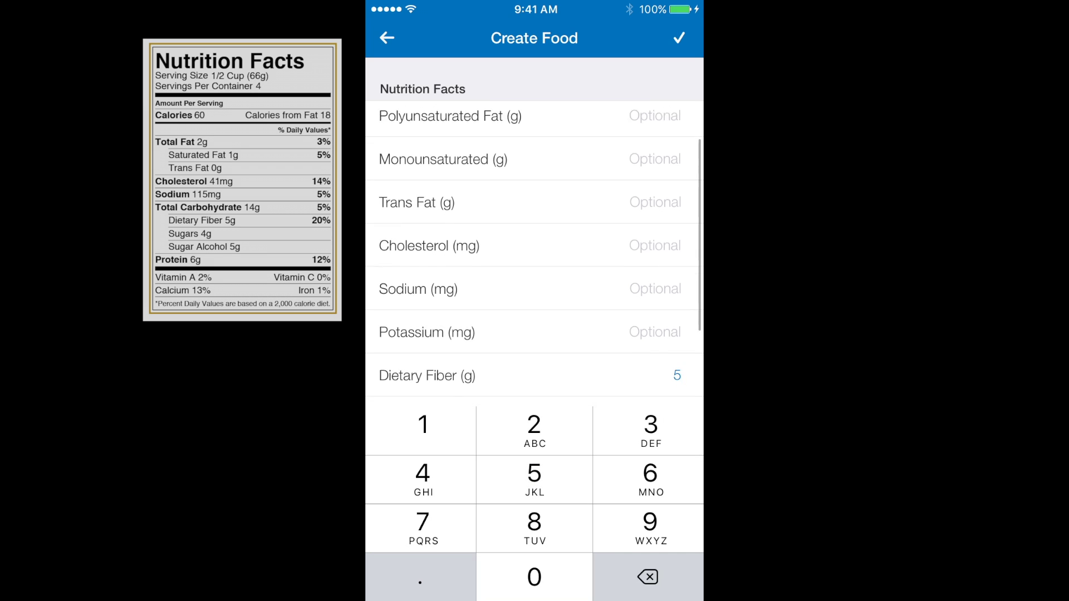
scroll(534, 251, down, 1)
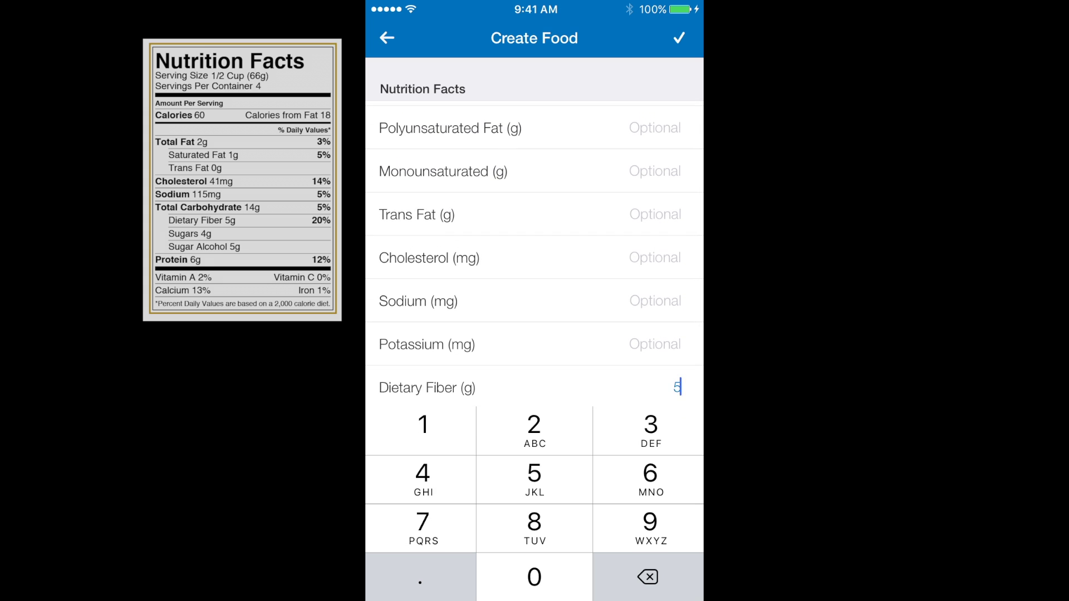
scroll(535, 251, up, 5)
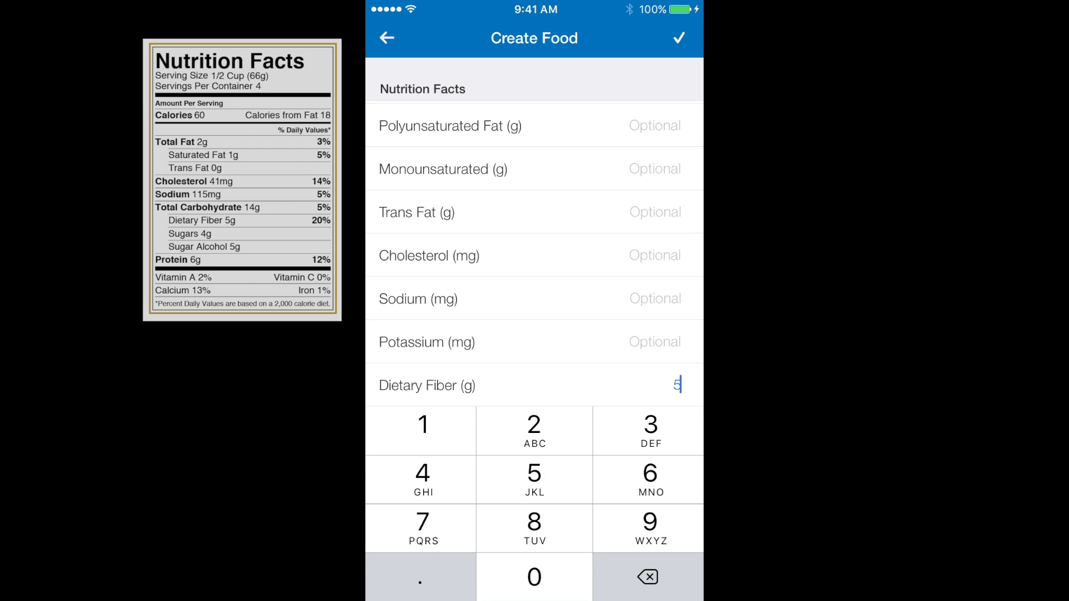
scroll(535, 251, up, 5)
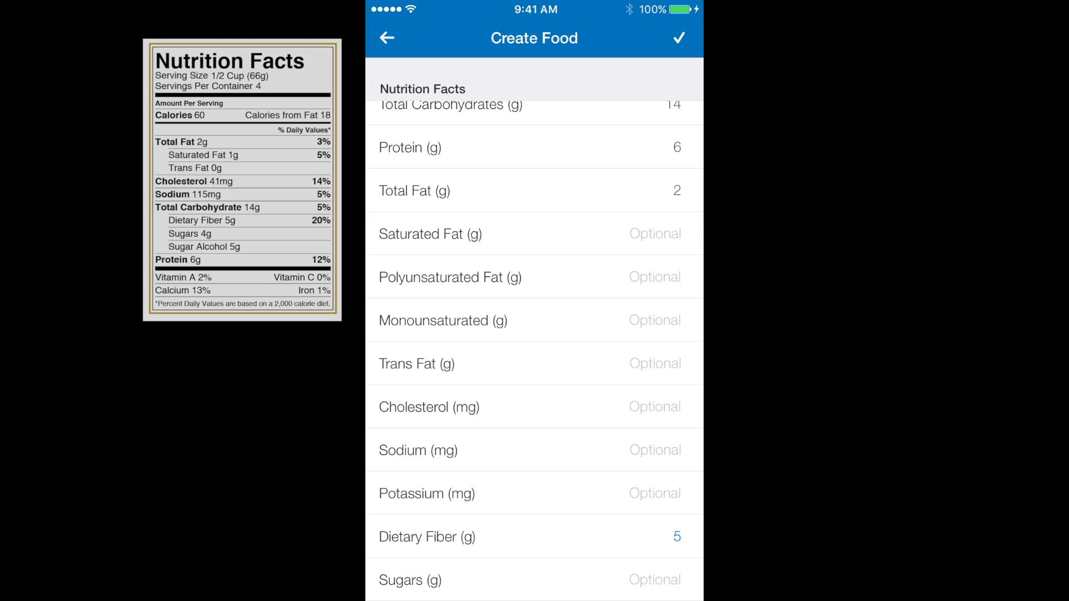
scroll(534, 334, down, 3)
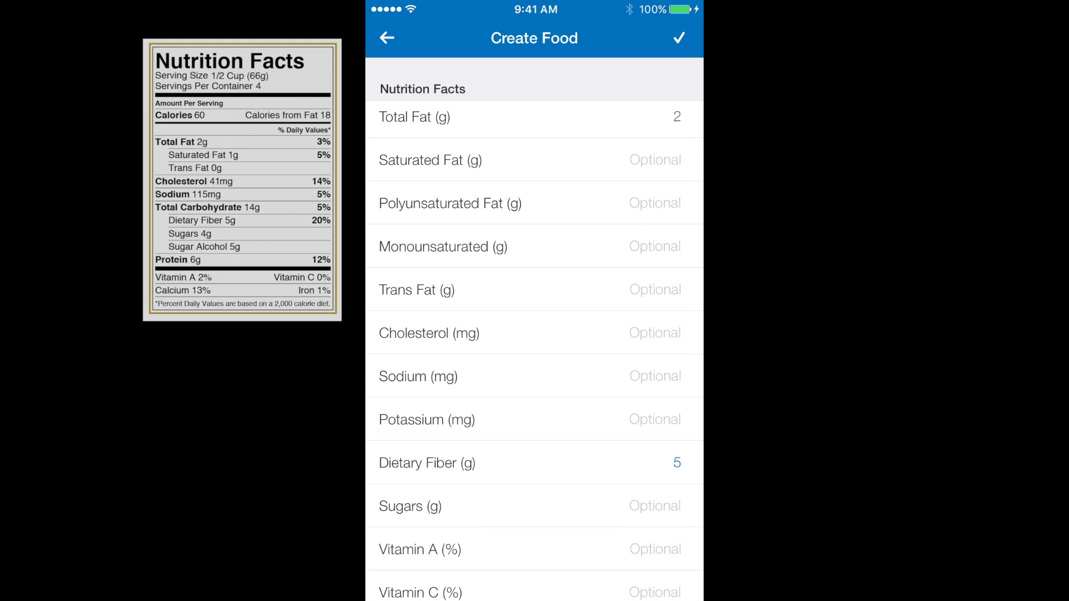
scroll(535, 334, up, 3)
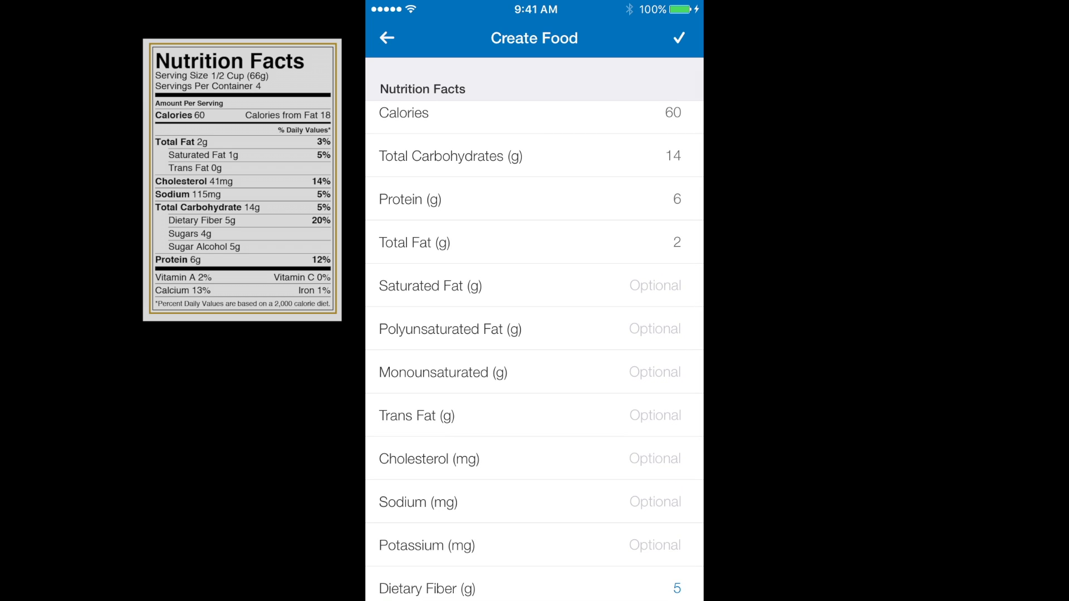
click(679, 38)
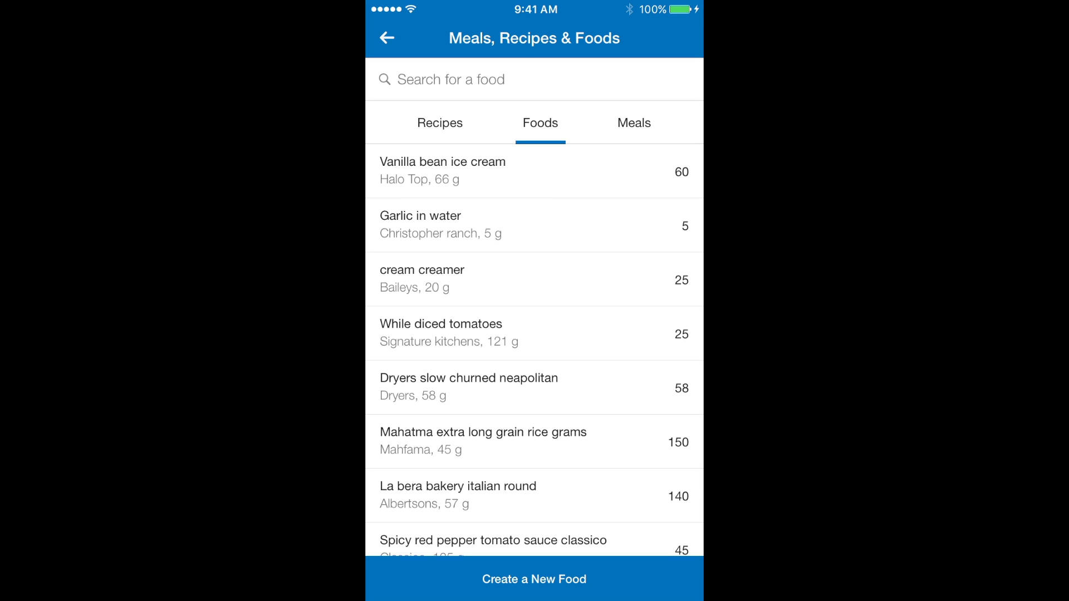
Go back to today's Diary and swipe-delete the Vanilla bean ice cream entry under Dinner.
click(534, 171)
click(387, 38)
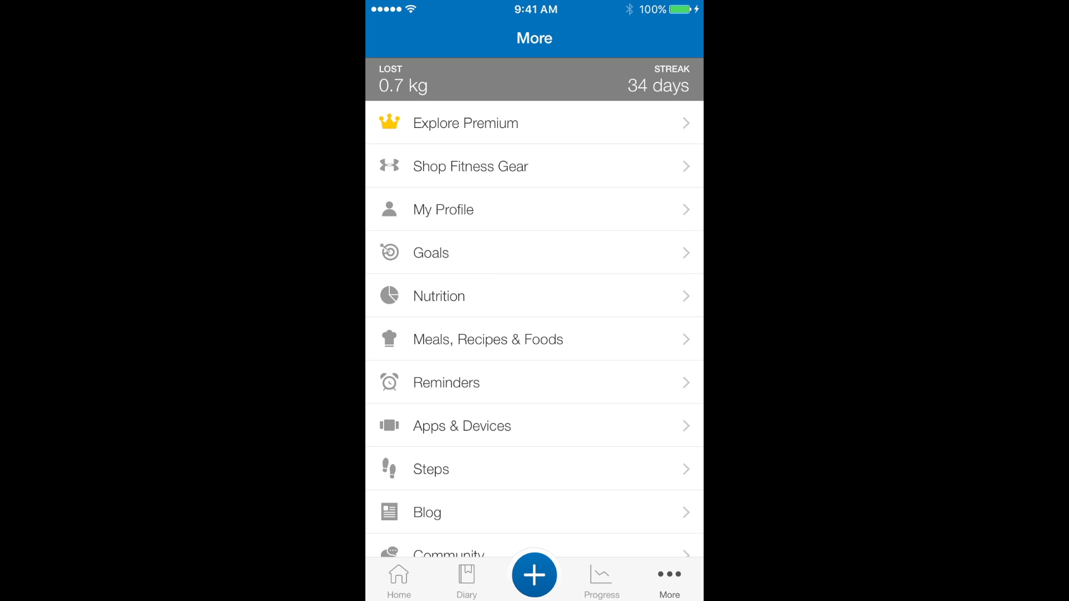
click(466, 580)
scroll(535, 376, down, 8)
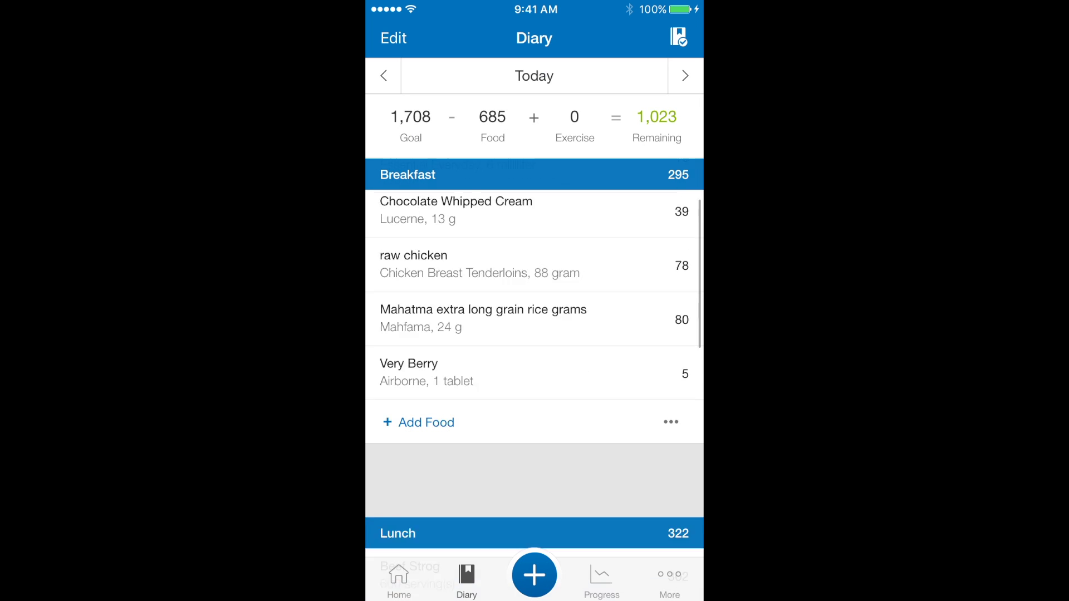
scroll(535, 376, down, 2)
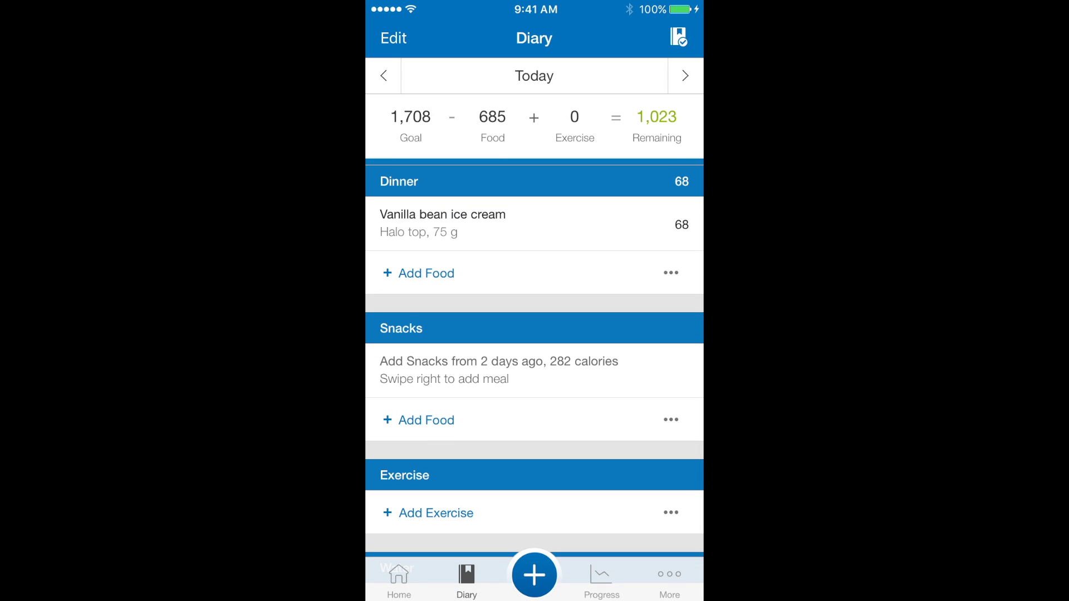
drag(652, 224, 393, 224)
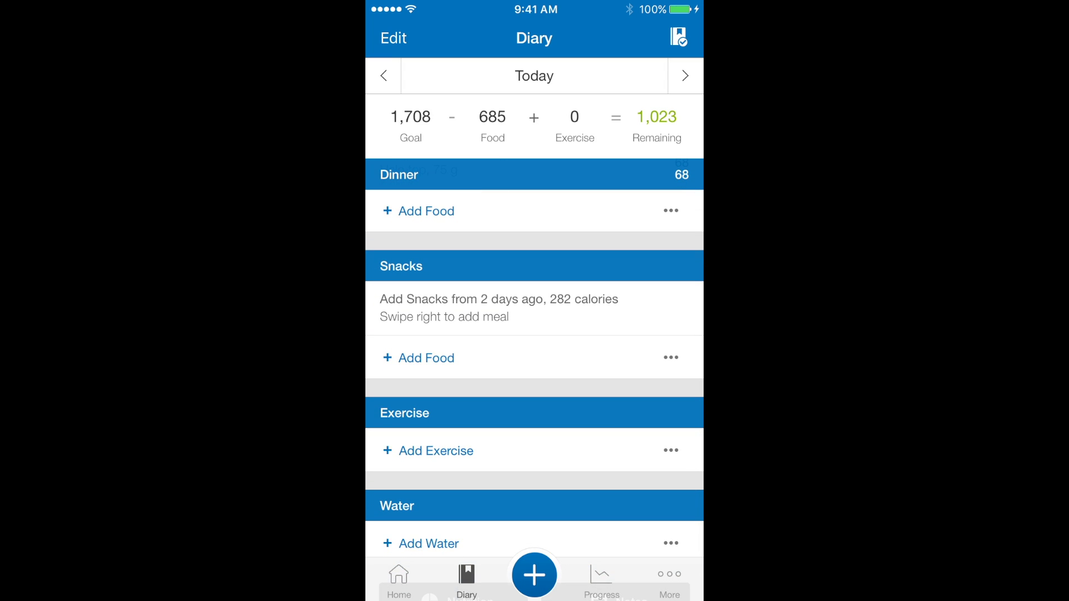
click(417, 358)
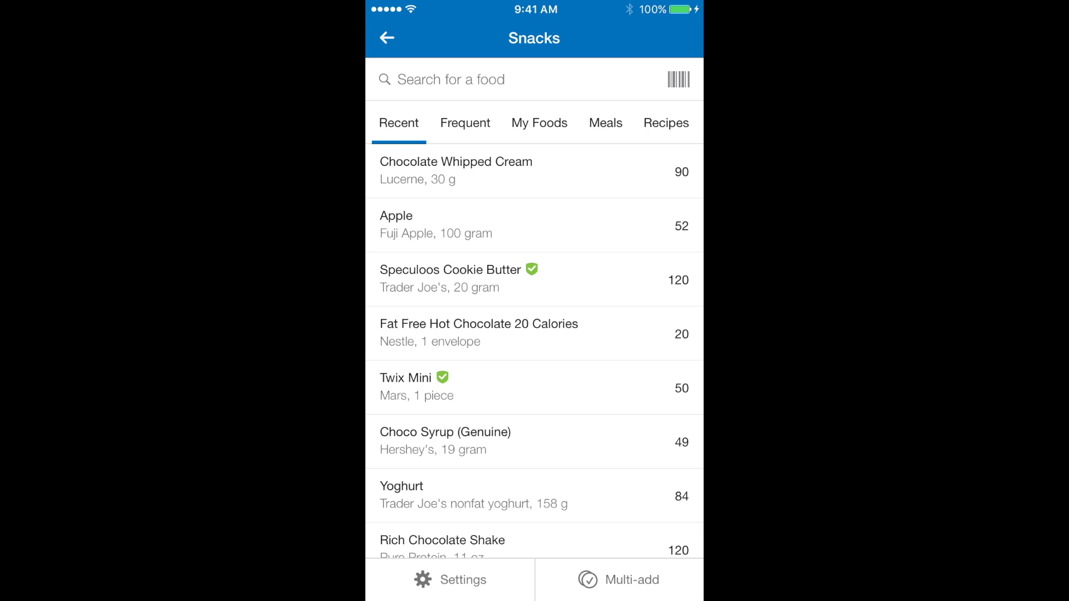
Pick Vanilla bean ice cream from My Foods and set its serving size to 1 g.
click(538, 123)
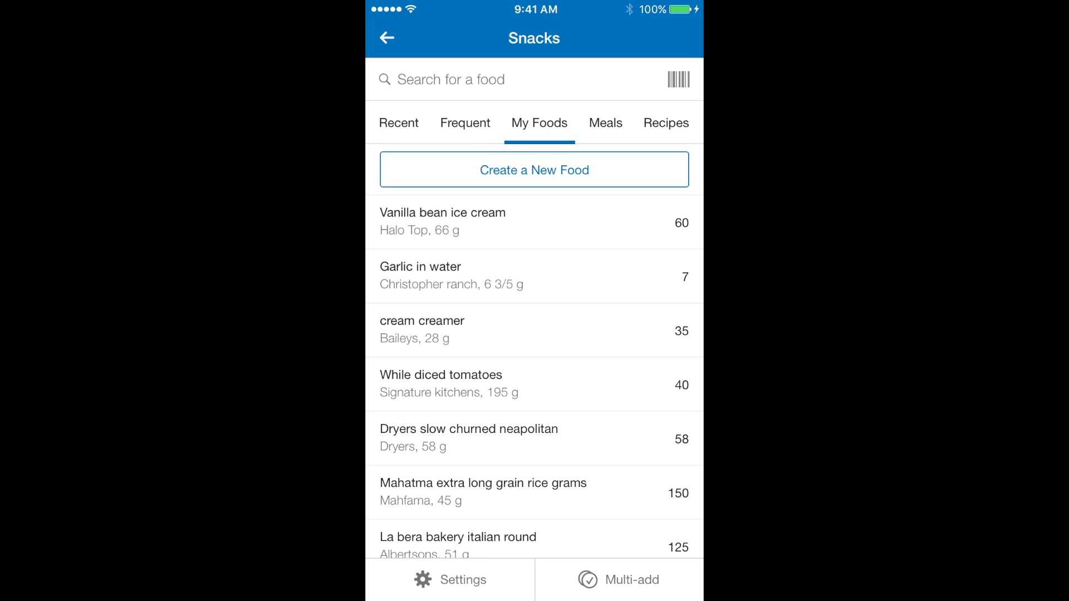
click(534, 222)
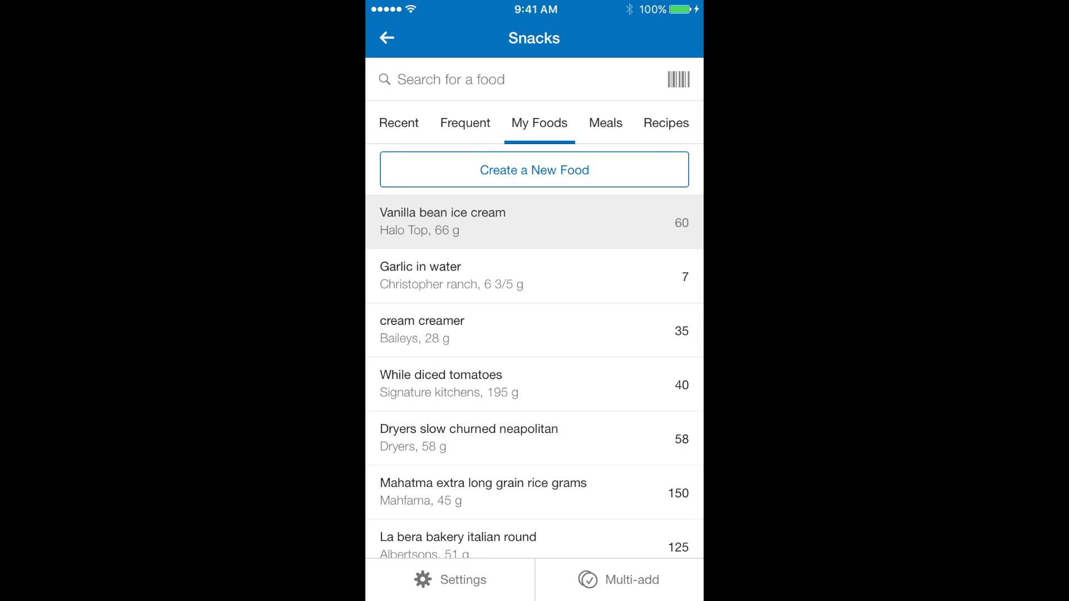
click(534, 151)
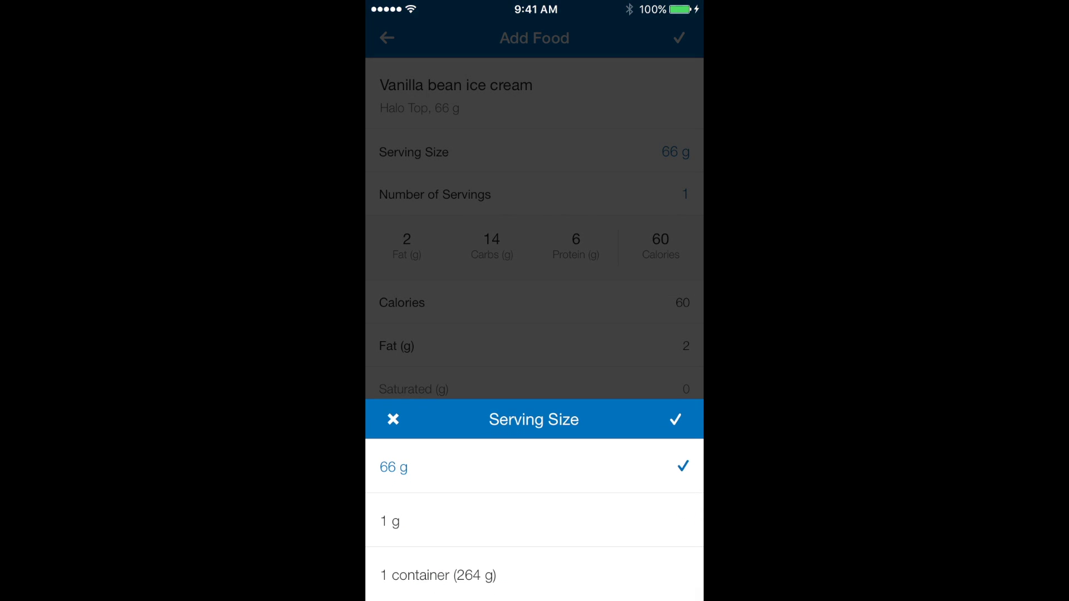
click(534, 521)
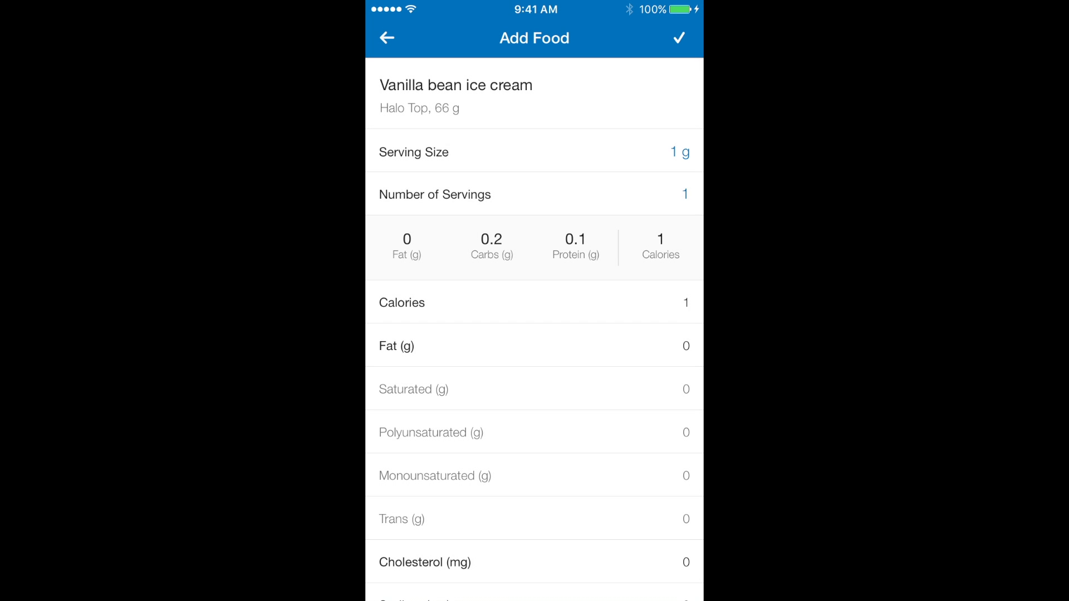
Set the number of servings to 75 (68 calories) and add it to Snacks.
click(535, 193)
click(649, 576)
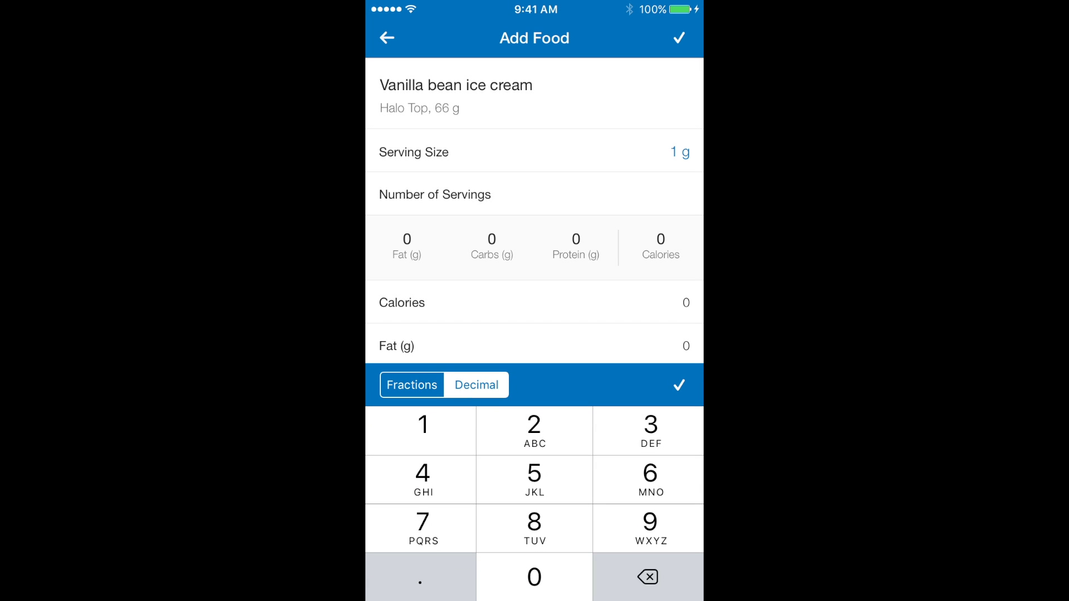
click(421, 528)
click(534, 479)
text(75)
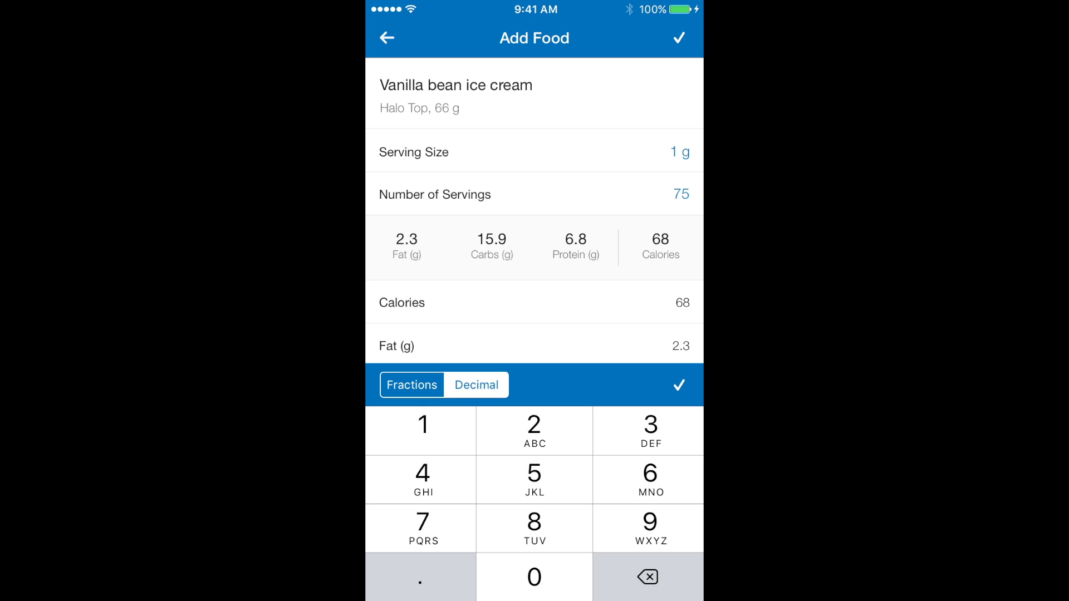
click(678, 384)
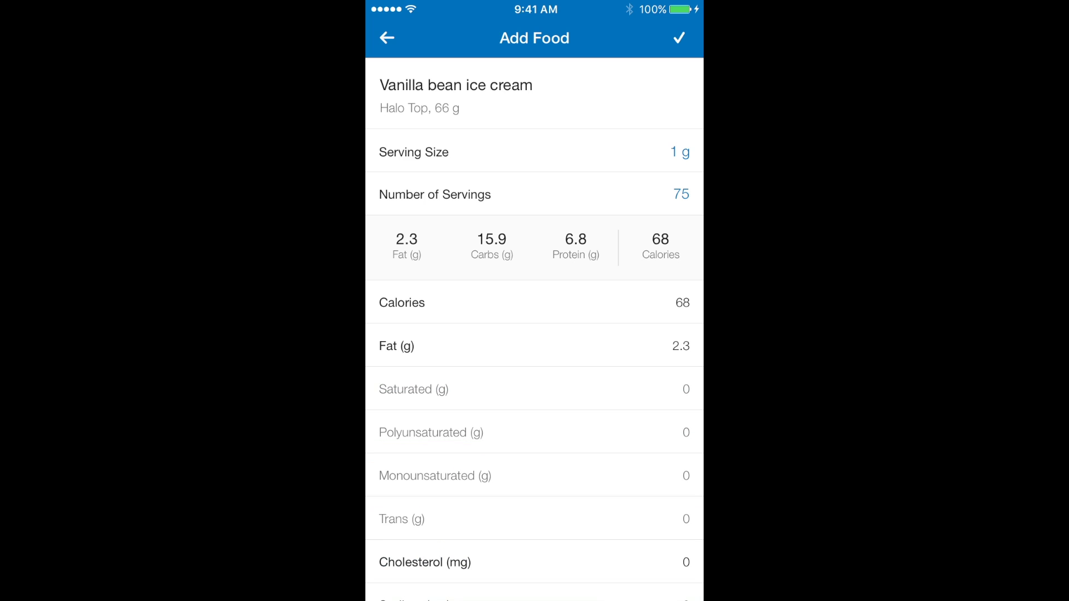
click(679, 37)
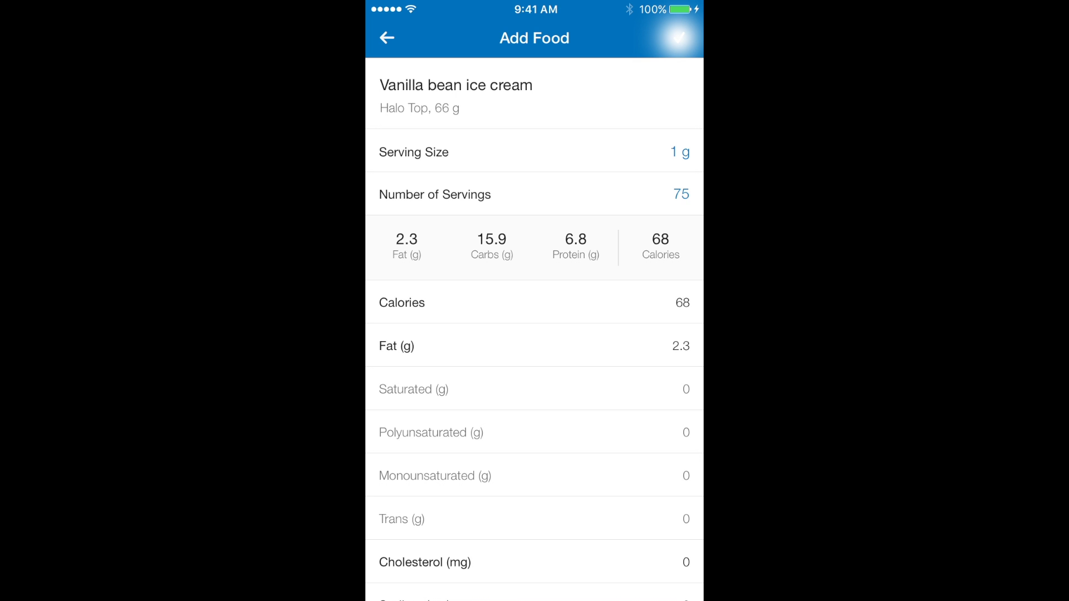